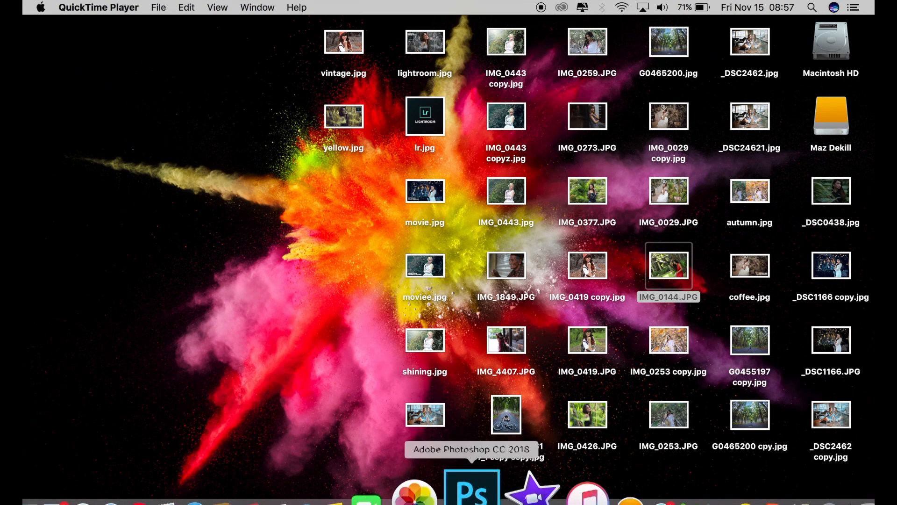
Step: Switch to Adobe Photoshop CC 2018 and open the image _DSC0438.jpg from the Desktop folder
left_click(478, 481)
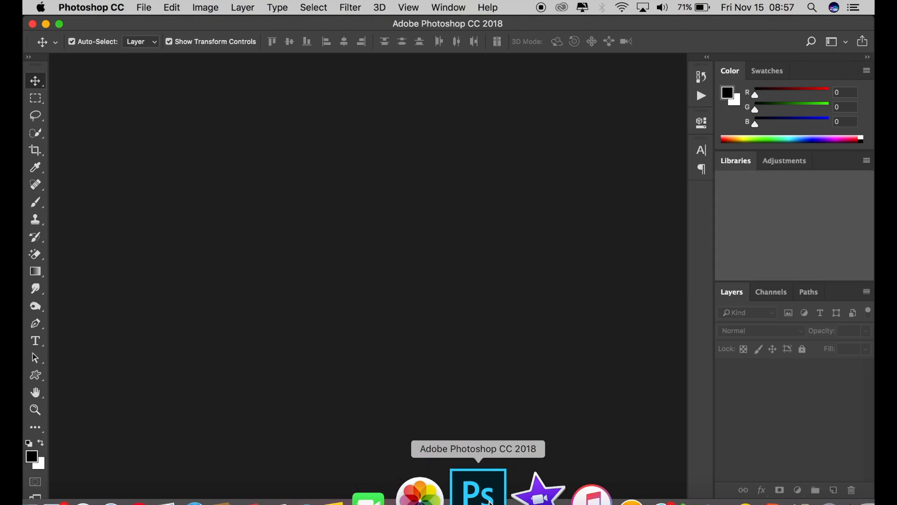
left_click(150, 8)
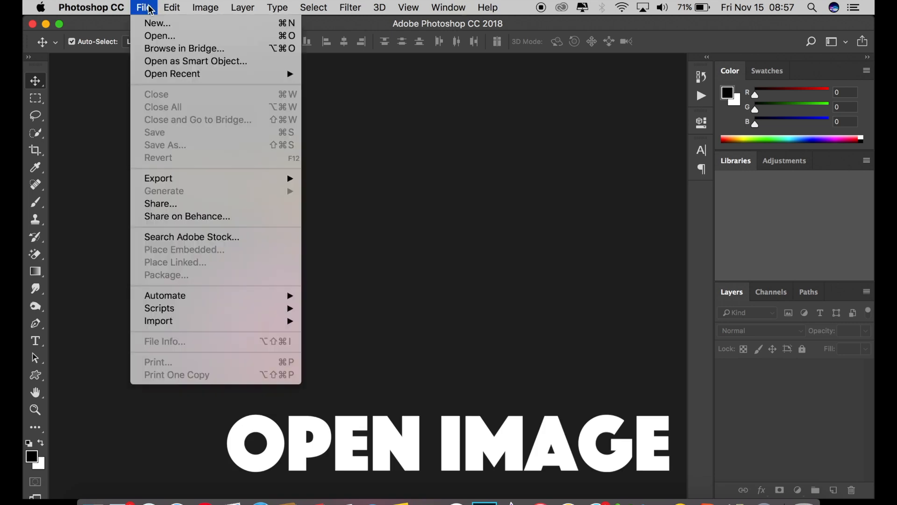
left_click(158, 40)
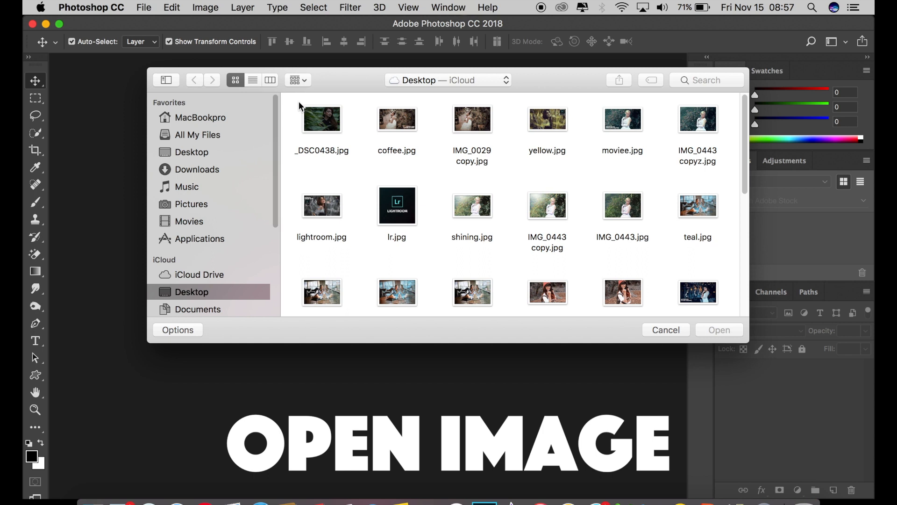
left_click(323, 123)
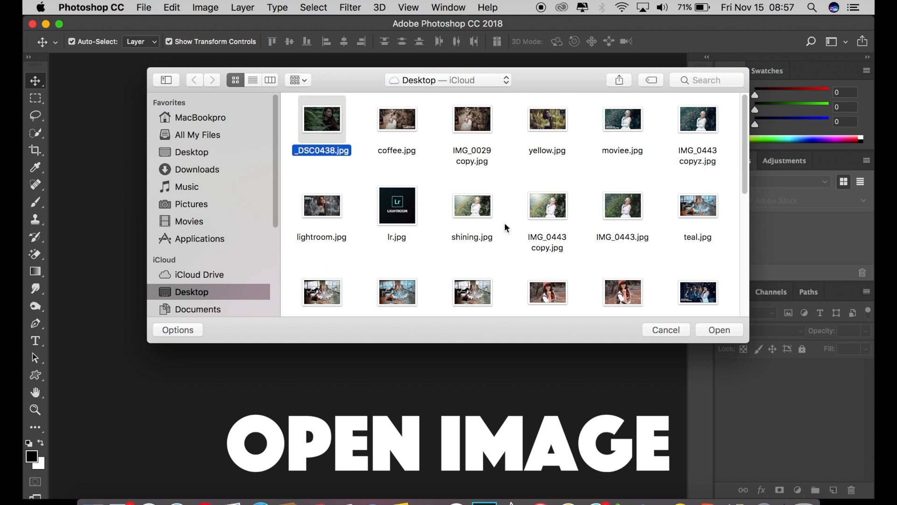
left_click(720, 331)
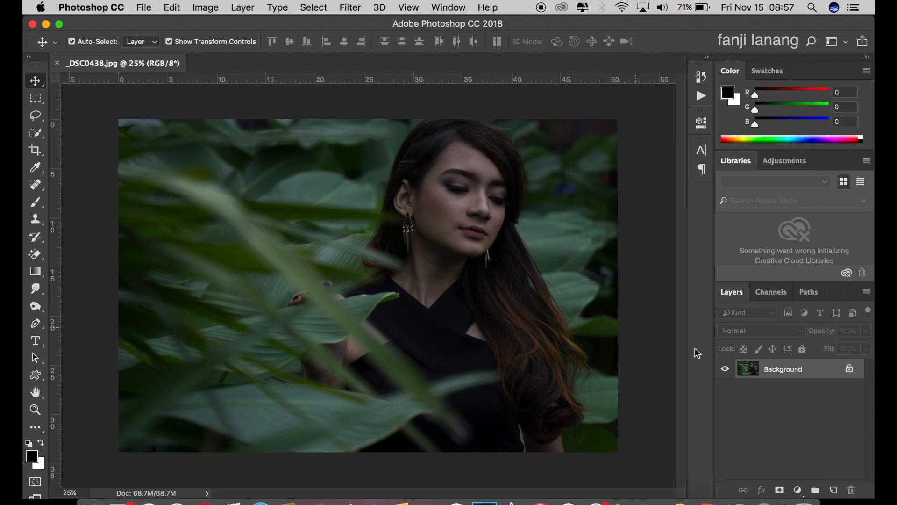
Step: Duplicate the Background layer and open the Camera Raw Filter on the copy
left_click_drag(780, 380, 834, 489)
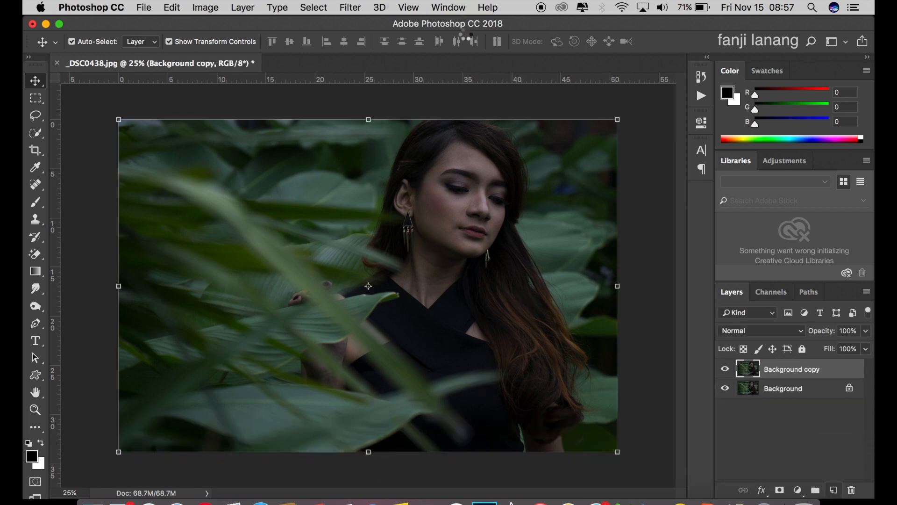
left_click(350, 8)
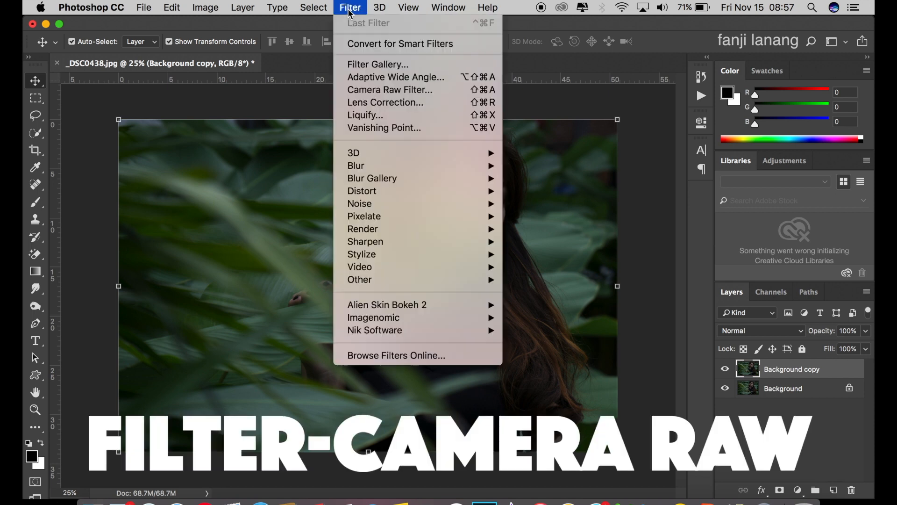
left_click(350, 27)
left_click(348, 8)
left_click(369, 89)
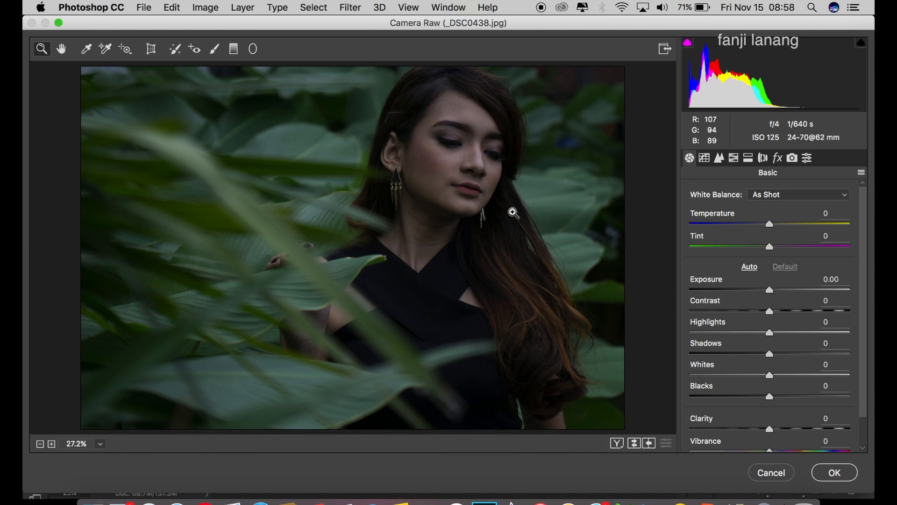
Step: Set the basic Shadows to +40 and the parametric tone curve's Shadows to -20
left_click(797, 359)
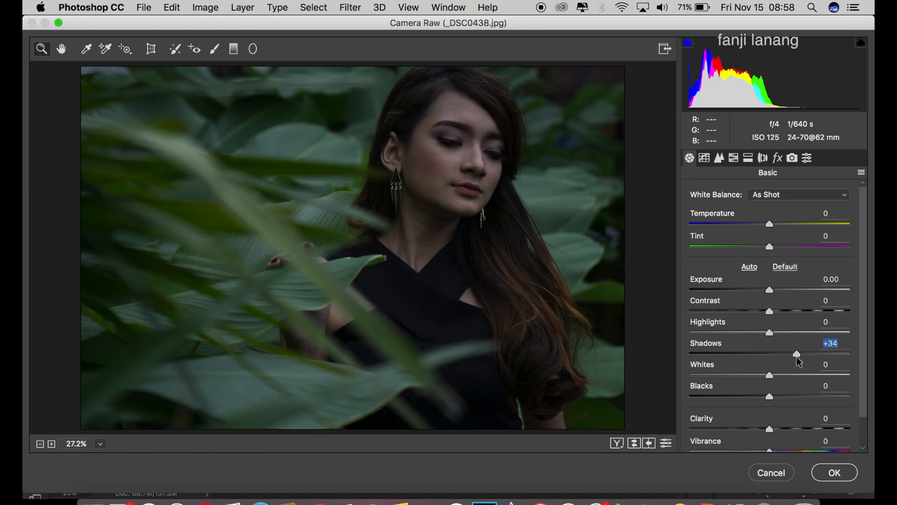
left_click_drag(800, 361, 803, 362)
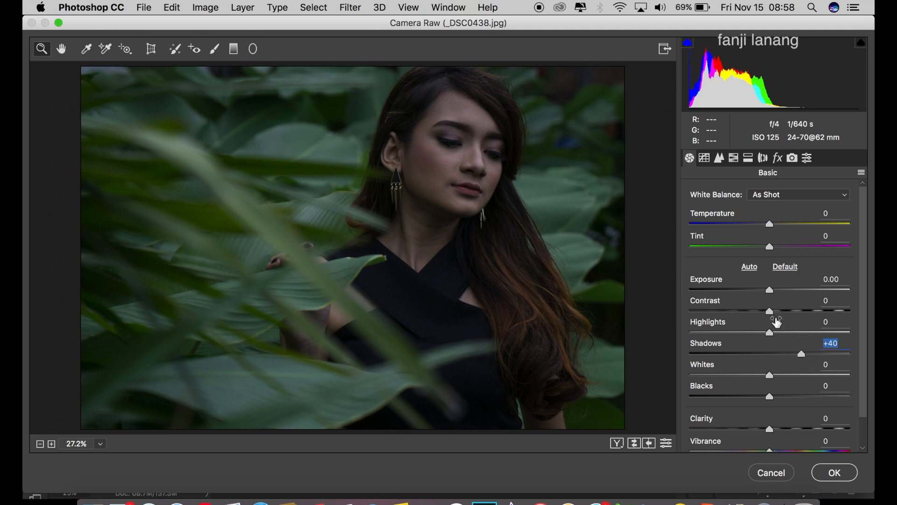
left_click(704, 158)
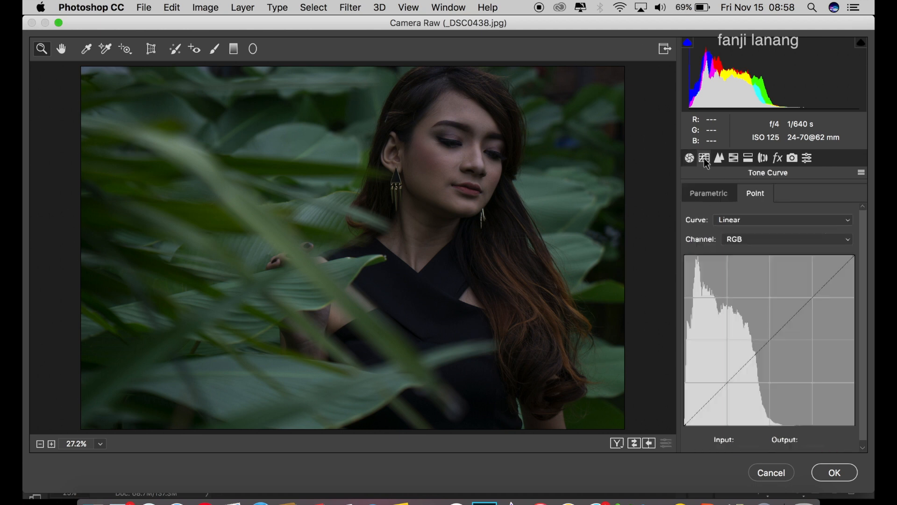
left_click(719, 198)
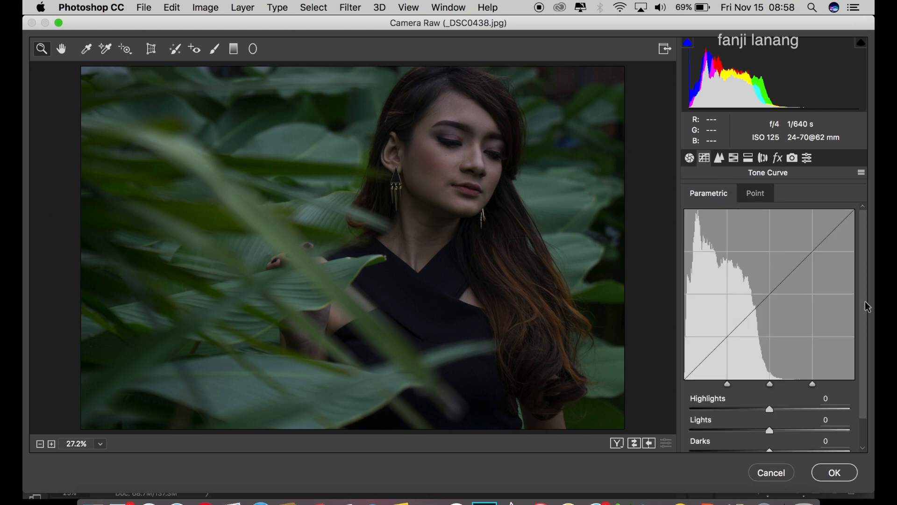
left_click_drag(863, 302, 862, 379)
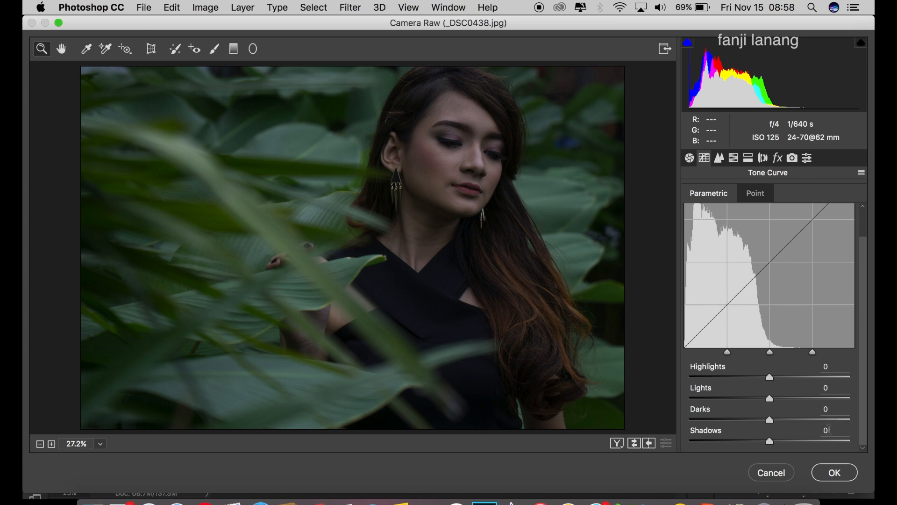
type("20")
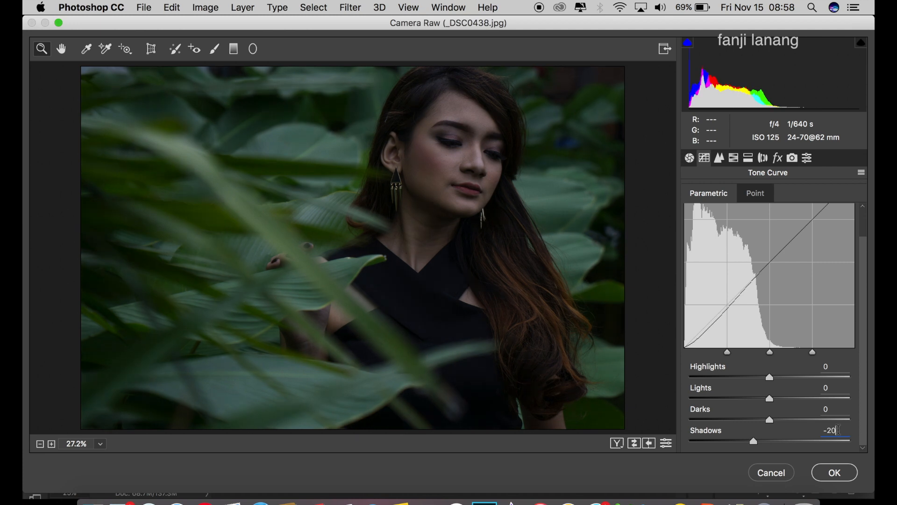
Step: Raise the midpoint of the Red channel's point curve to input 128, output 138
left_click(755, 194)
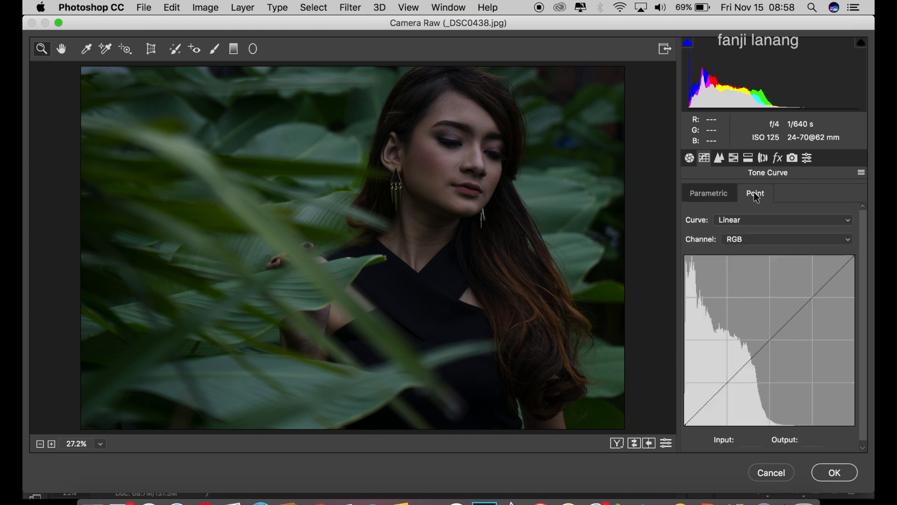
left_click(750, 237)
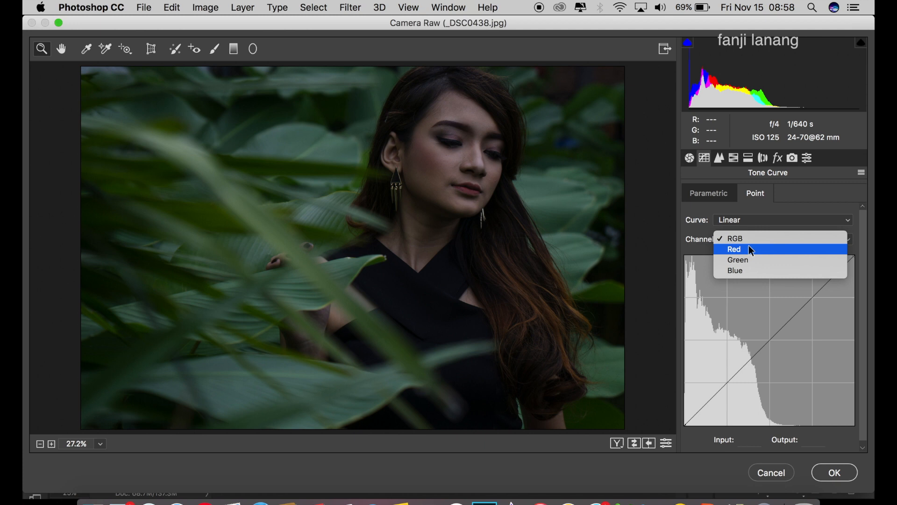
left_click(750, 249)
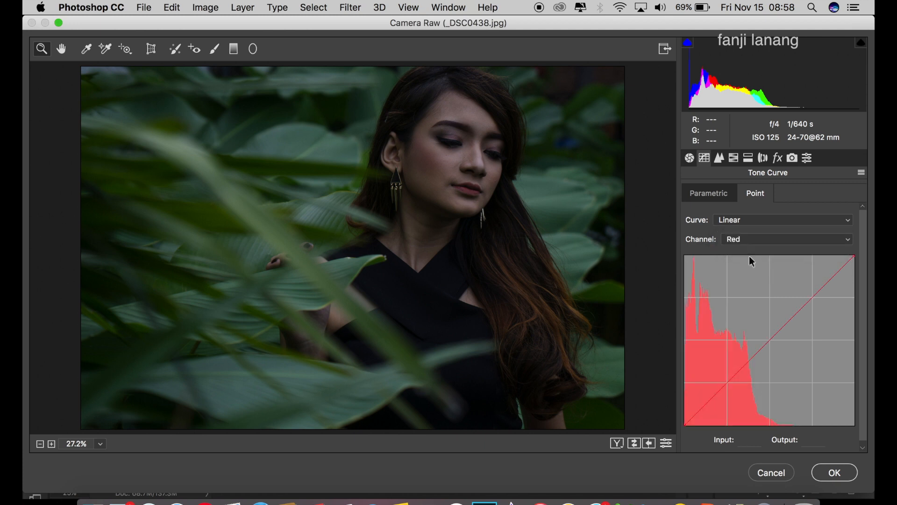
left_click_drag(769, 338, 769, 333)
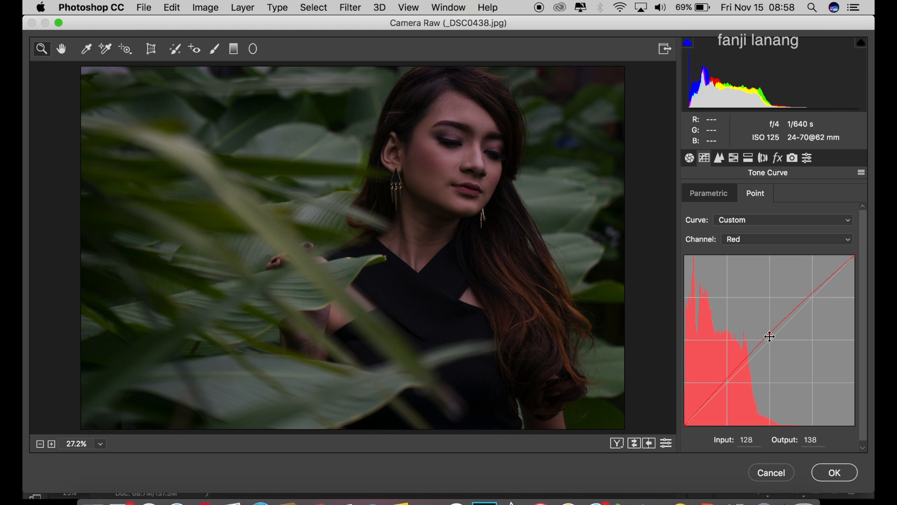
Step: Move the white point of the Green channel's point curve to input 231, output 255
left_click(762, 240)
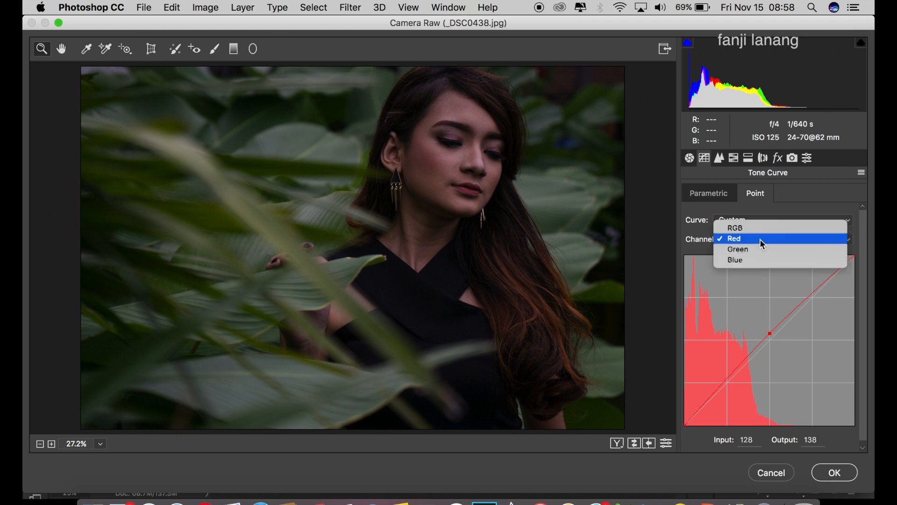
left_click(752, 252)
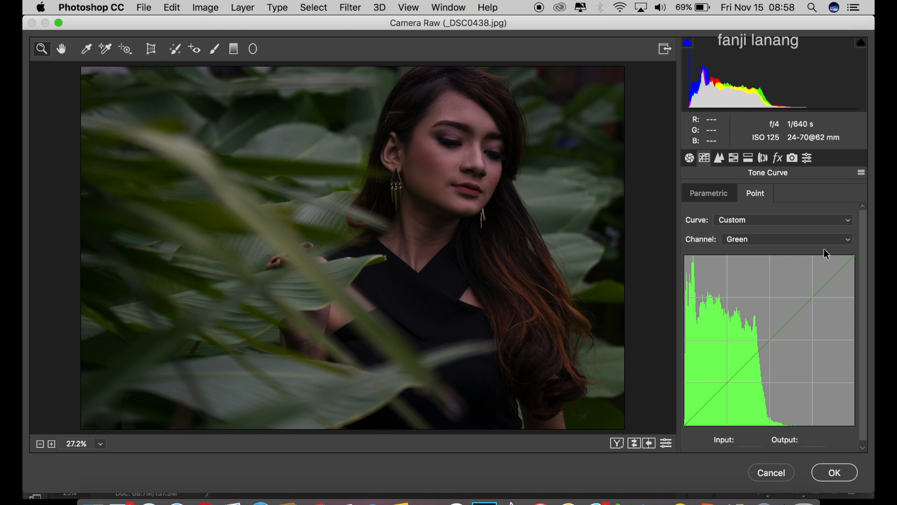
left_click_drag(855, 256, 841, 254)
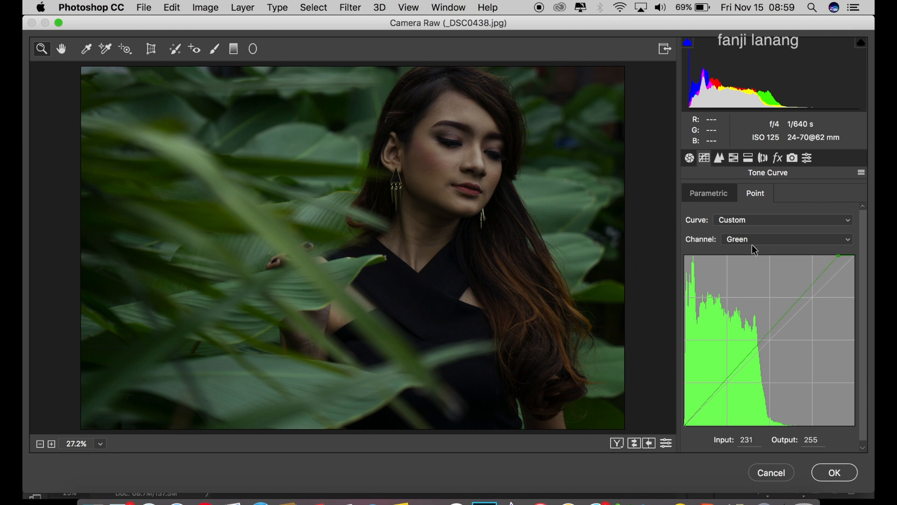
Step: Set the HSL saturation of Yellows to -58 and of Greens, Aquas and Blues to -100
left_click(718, 158)
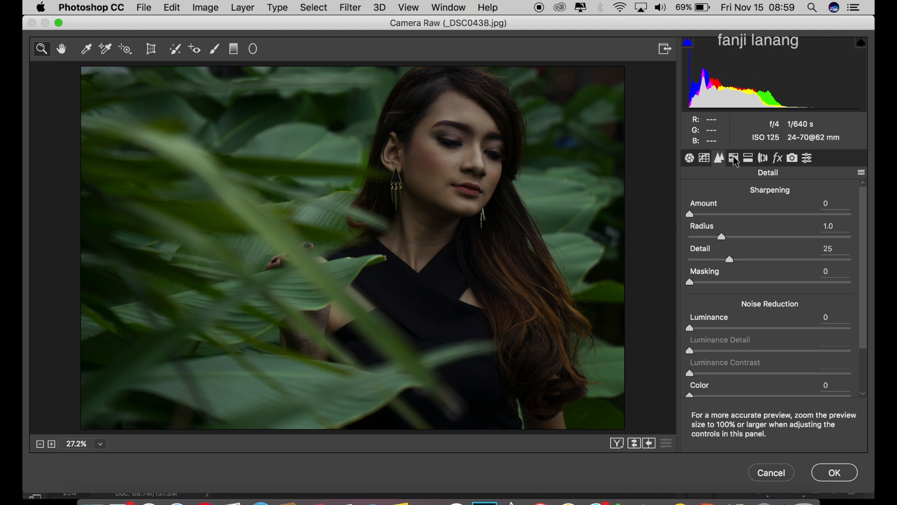
left_click(735, 159)
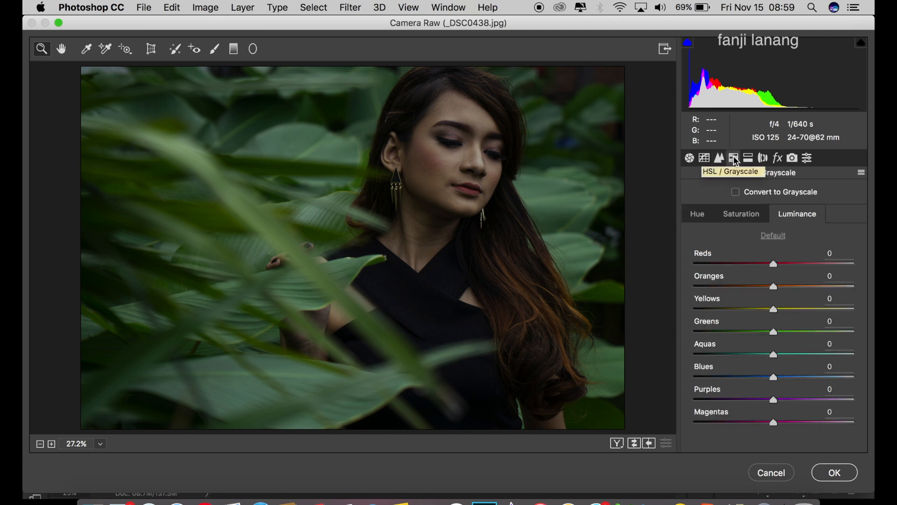
left_click(709, 218)
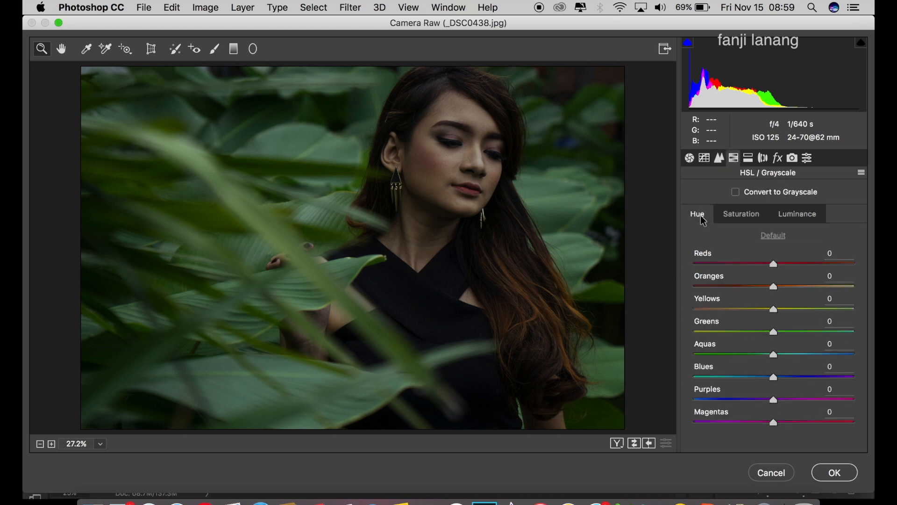
left_click(731, 220)
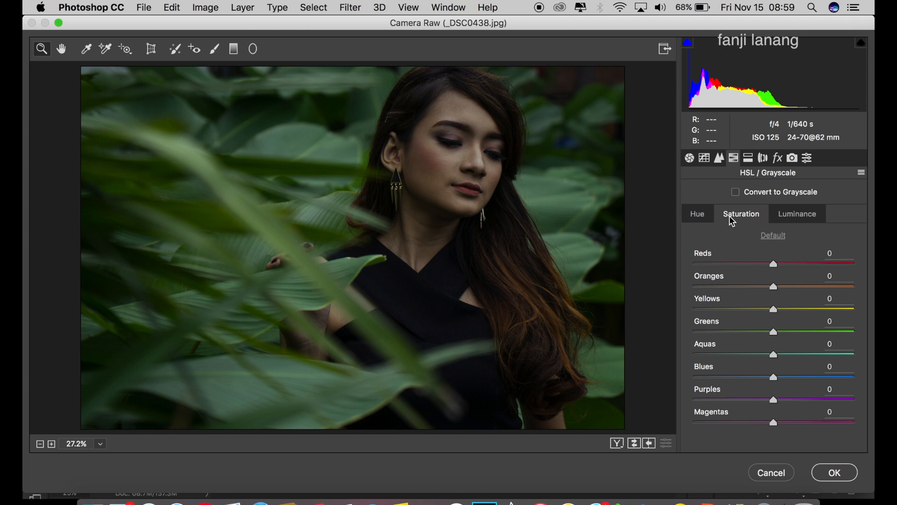
left_click_drag(736, 307, 666, 388)
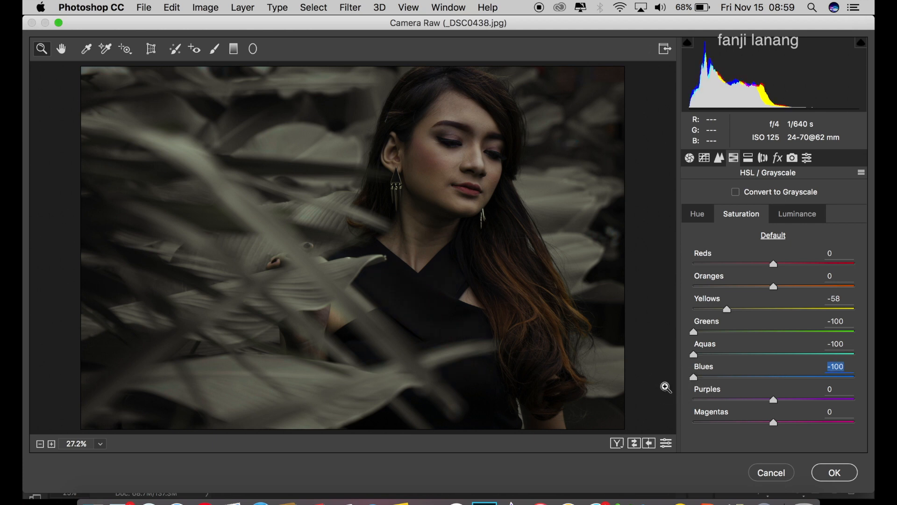
left_click(793, 214)
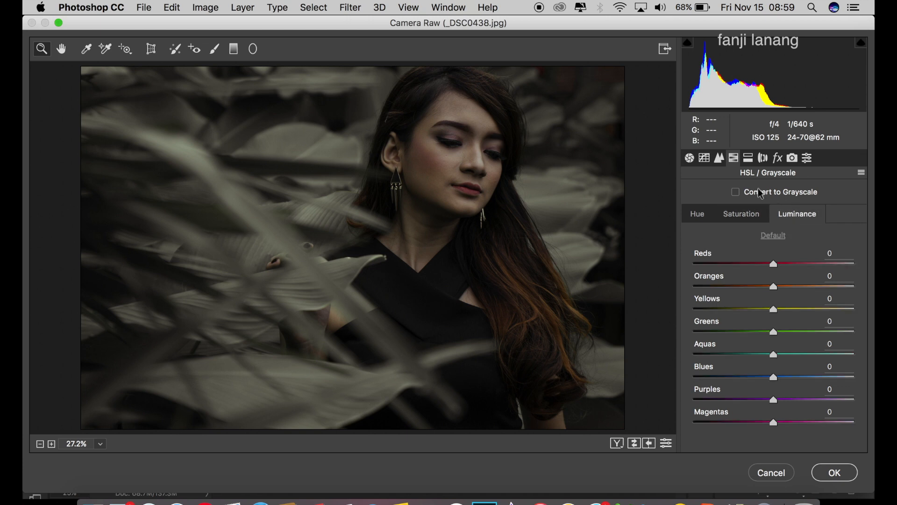
Step: Apply split toning with highlights at hue 30 and saturation 20, and shadows at hue 50 and saturation 10
left_click(748, 158)
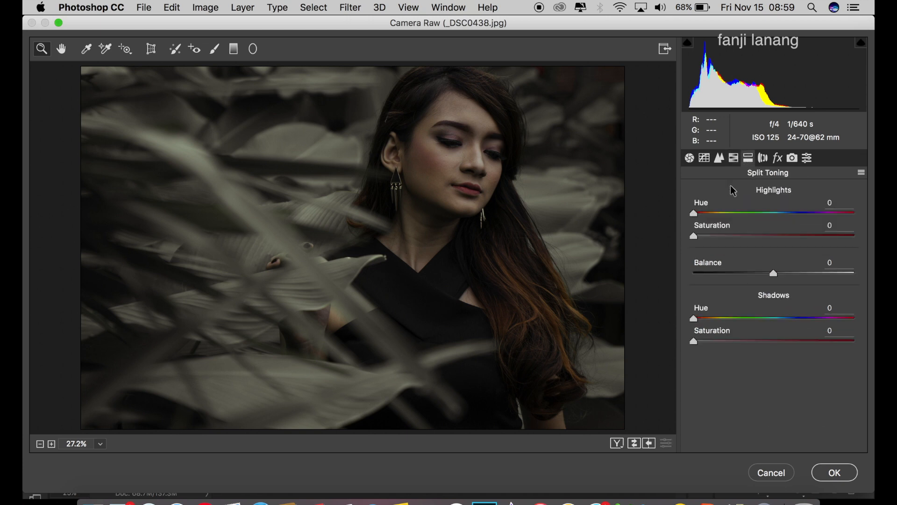
left_click(714, 213)
left_click_drag(713, 216, 726, 237)
left_click(707, 236)
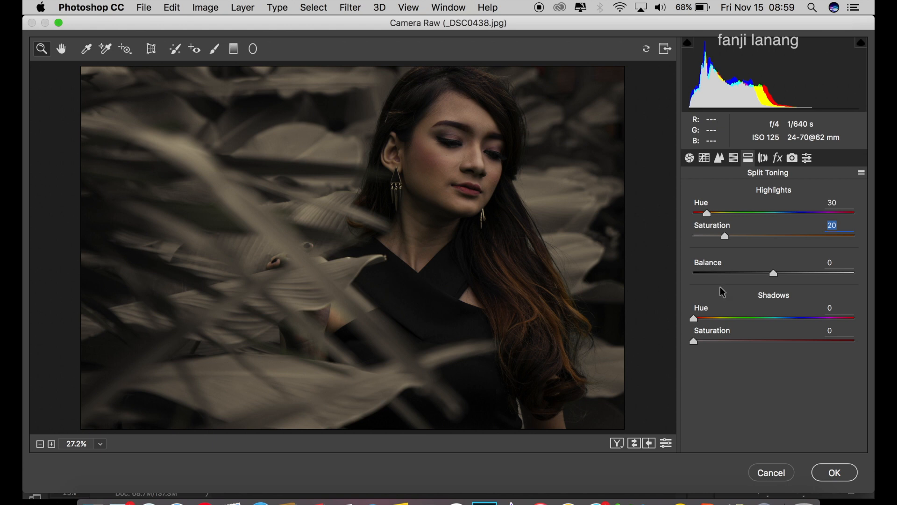
left_click_drag(724, 320, 711, 341)
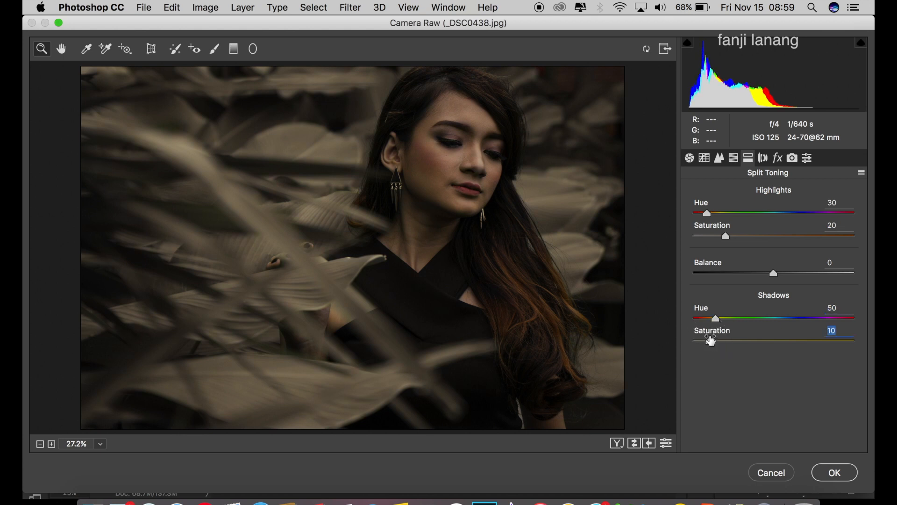
Step: Set the Camera Calibration shadows tint to +20 and the Red Primary hue to +70
left_click(762, 158)
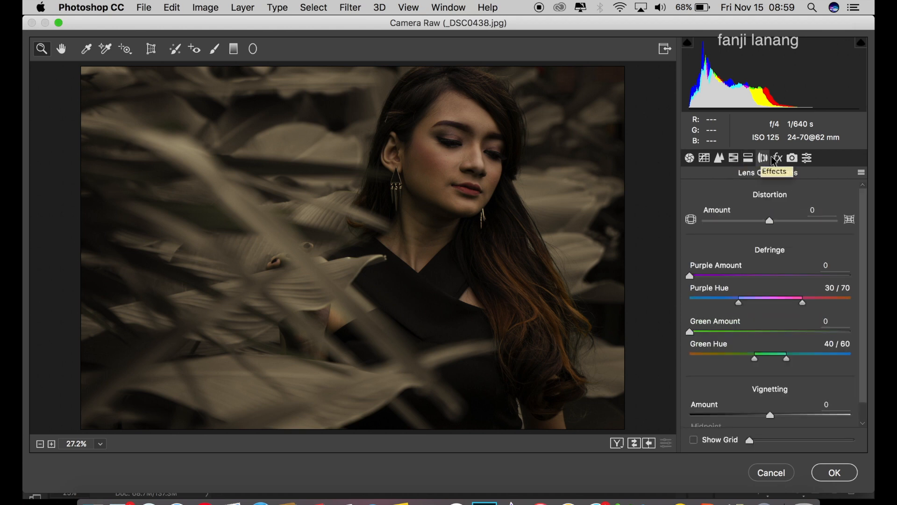
left_click(778, 158)
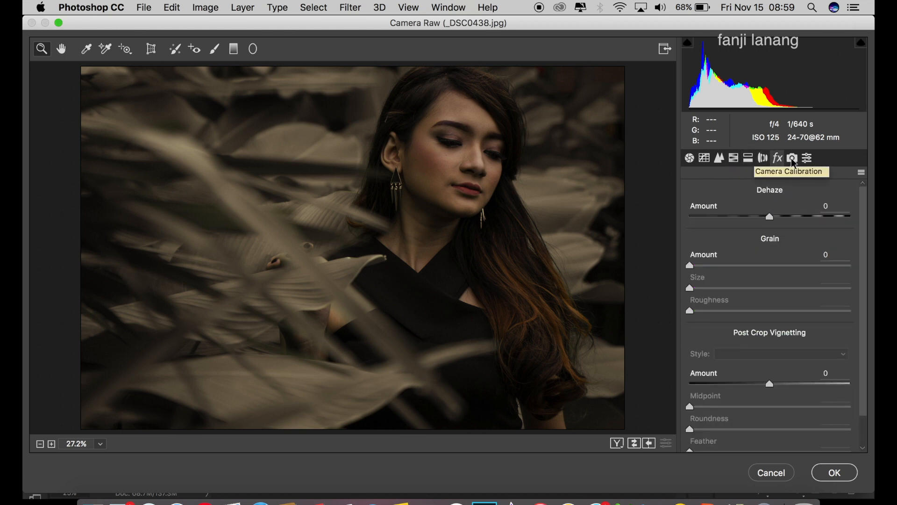
left_click(793, 159)
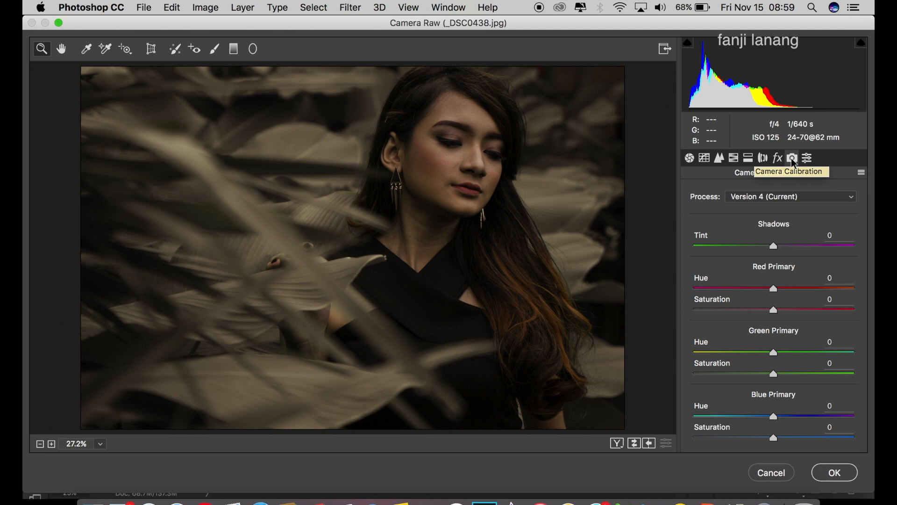
left_click(783, 246)
left_click_drag(786, 251, 791, 252)
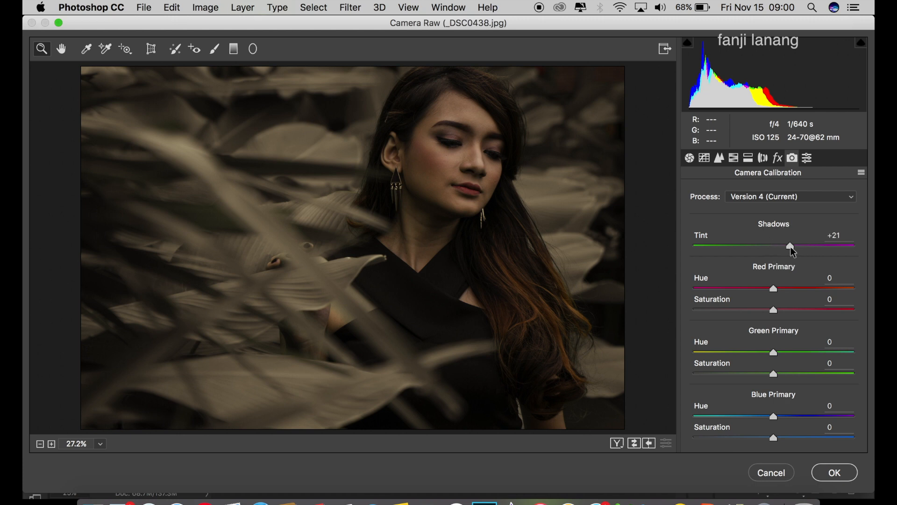
left_click(791, 251)
key("Tab")
left_click_drag(807, 289, 832, 299)
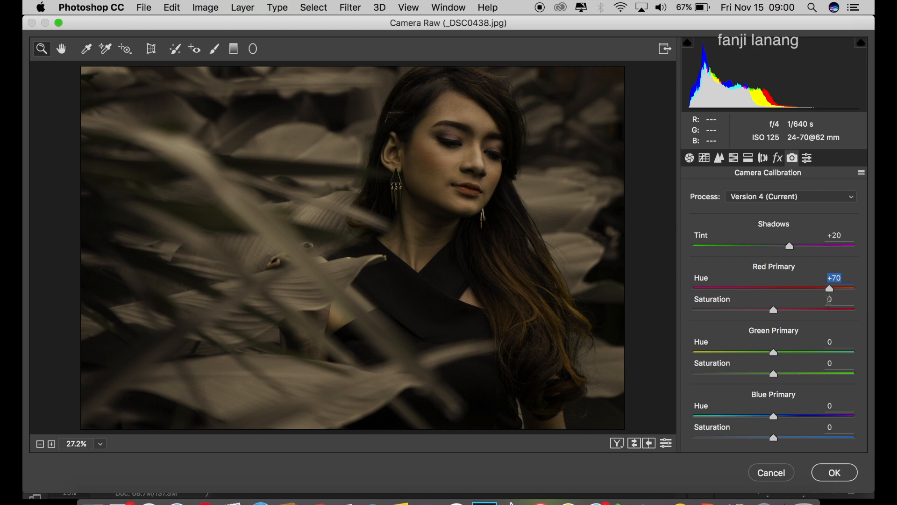
Step: Set the Camera Calibration Green Primary to hue +60 and saturation +30, and the Blue Primary to hue -30 and saturation +21
left_click_drag(807, 352, 799, 375)
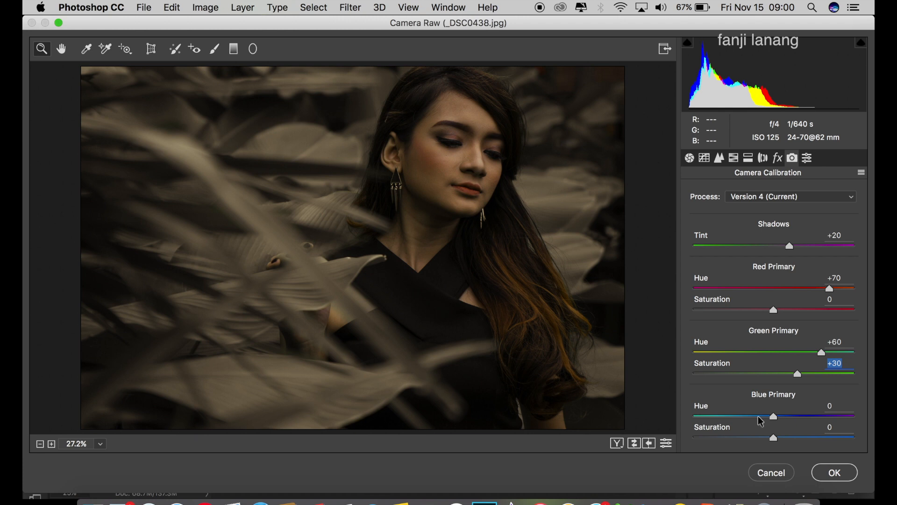
left_click_drag(757, 416, 750, 422)
left_click(782, 437)
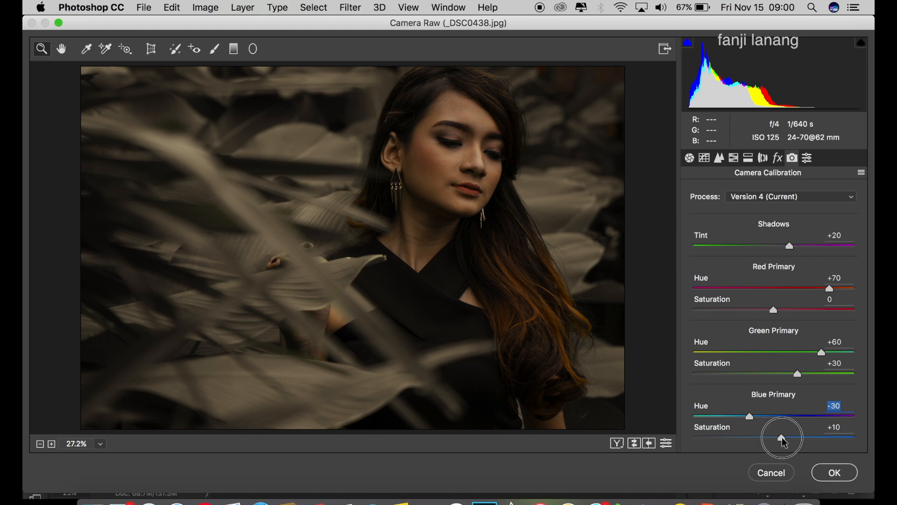
double_click(781, 437)
left_click_drag(785, 442, 791, 438)
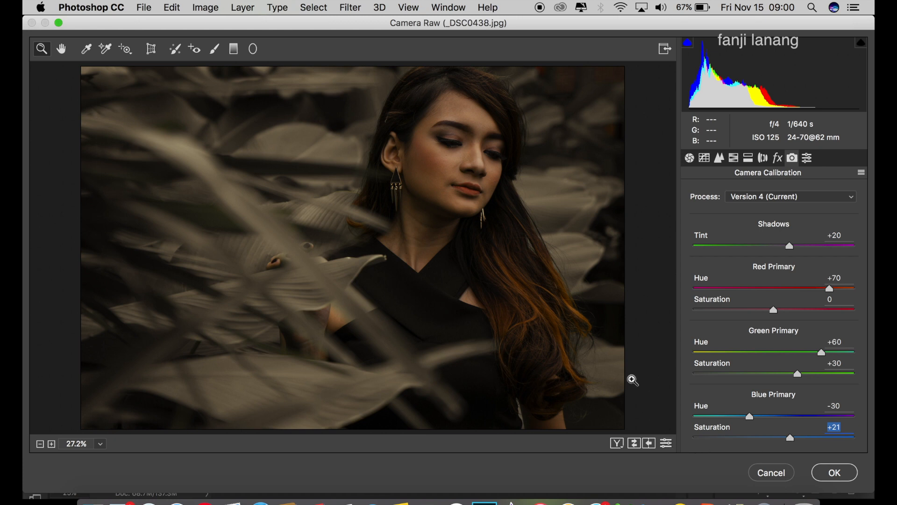
Step: Fine-tune the Blue Primary hue to -35 in a before/after comparison and apply the Camera Raw grade to the layer copy
left_click(617, 444)
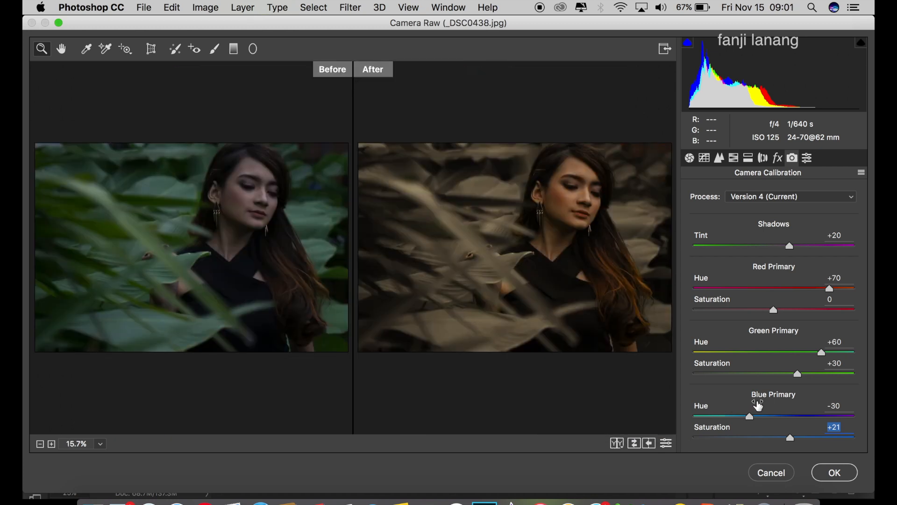
left_click_drag(750, 421, 746, 425)
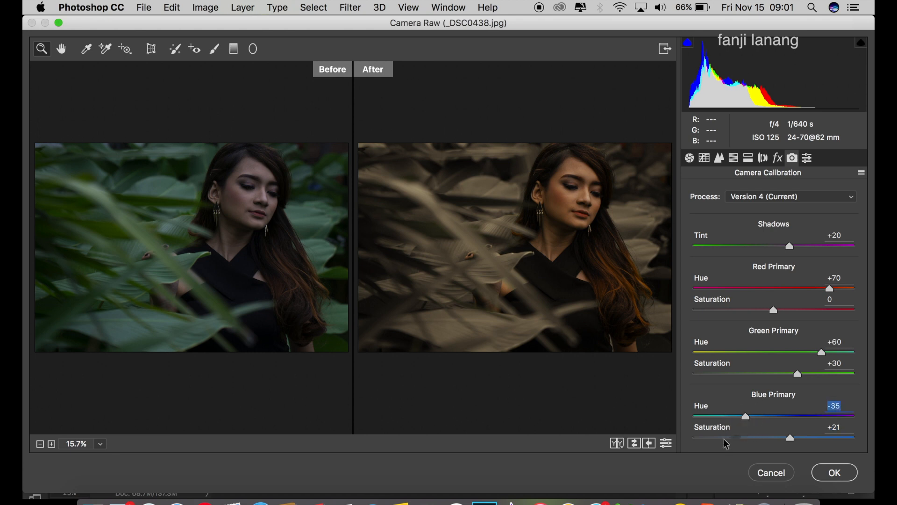
left_click(837, 474)
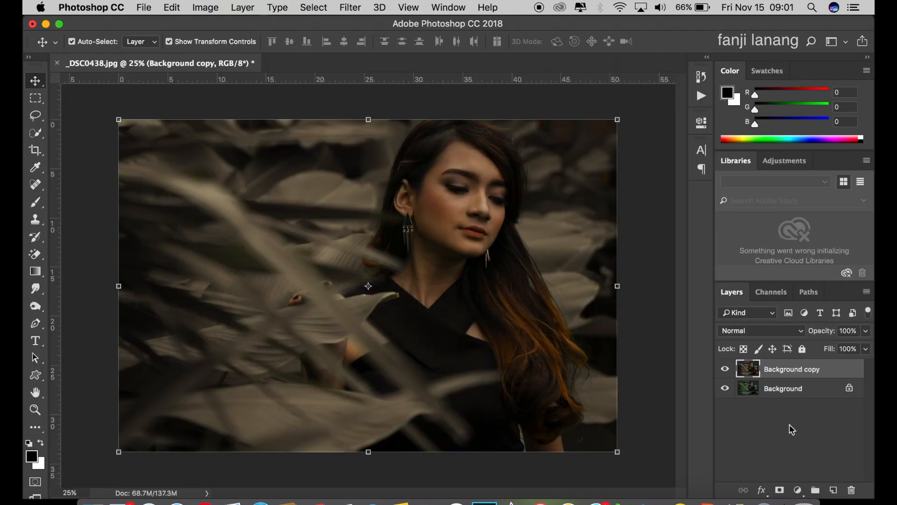
left_click(725, 369)
left_click(725, 369)
Step: Add a new empty layer and choose the signature brush preset with white as the foreground colour
left_click(834, 489)
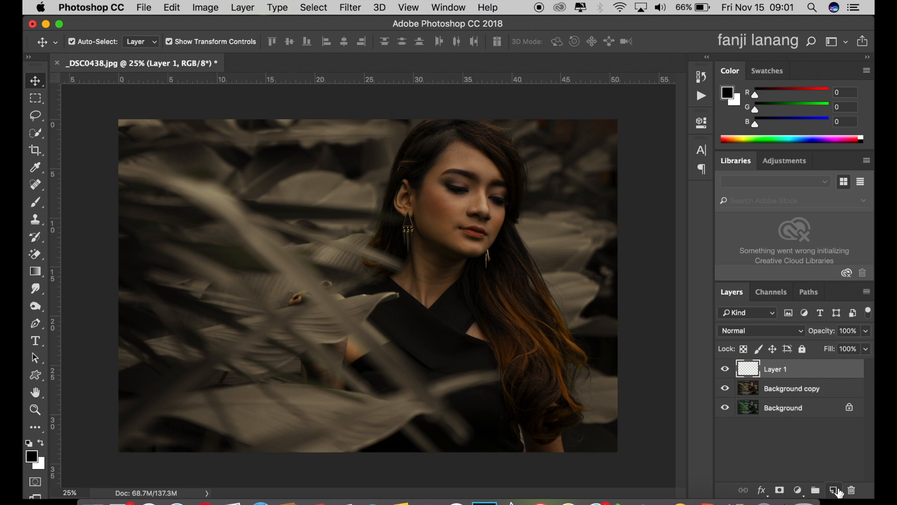
left_click(42, 206)
left_click(92, 42)
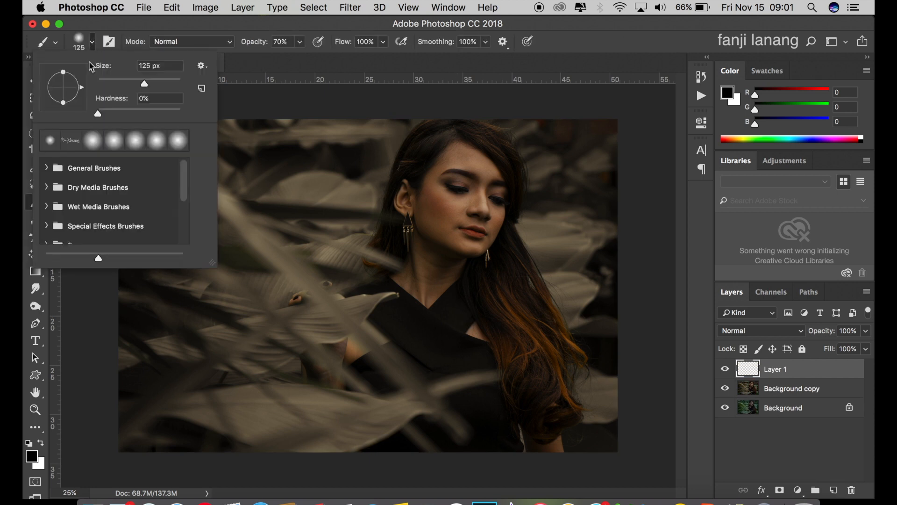
left_click(71, 140)
left_click(409, 60)
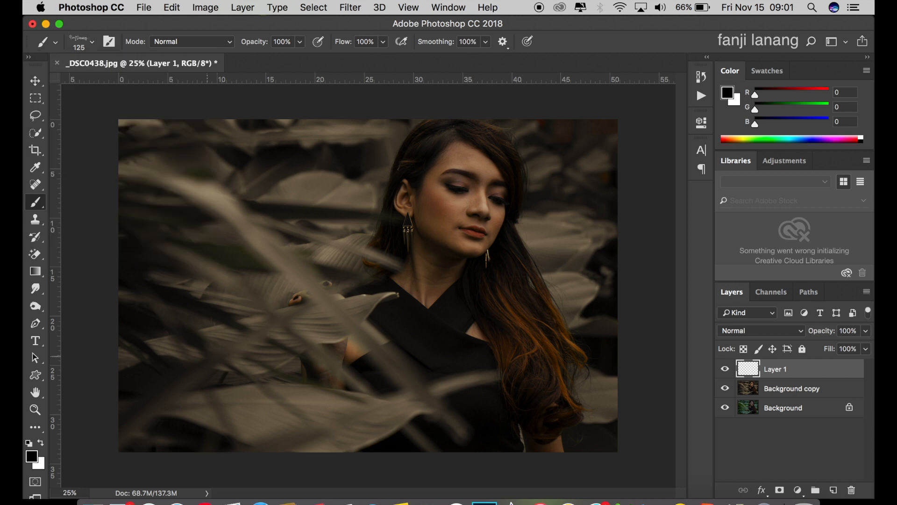
left_click(41, 443)
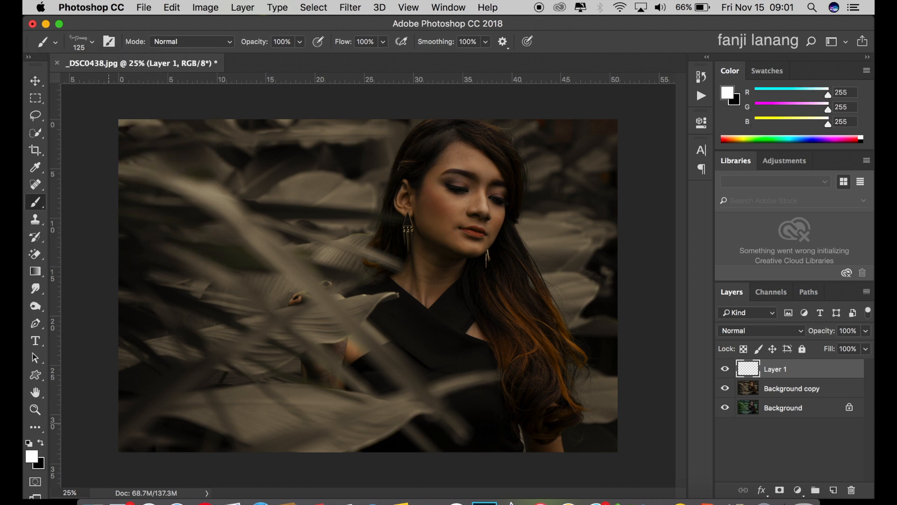
Step: Enlarge the signature brush to 800 px and stamp the white signature once in the photo's lower-left corner
key("bracketright")
key("bracketright")
key("bracketright")
key("bracketright")
key("bracketright")
key("bracketright")
key("bracketright")
key("bracketright")
key("bracketright")
key("bracketright")
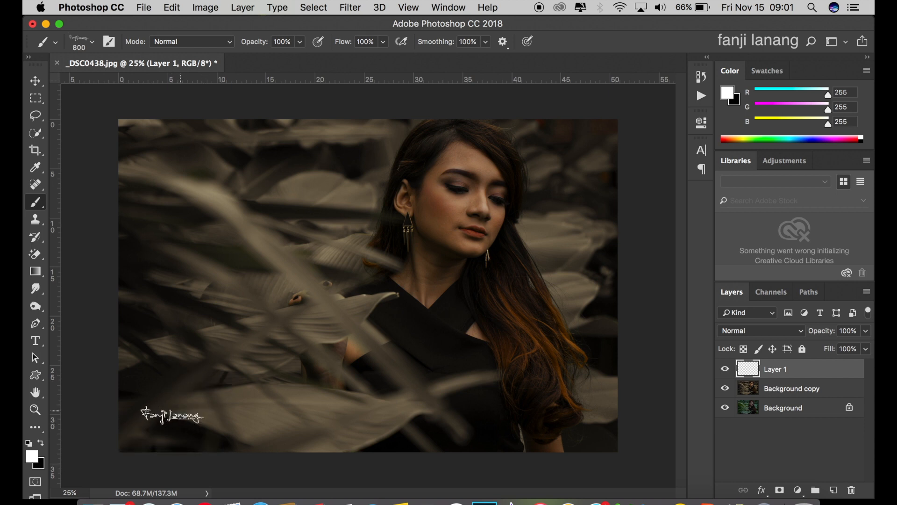
left_click(167, 429)
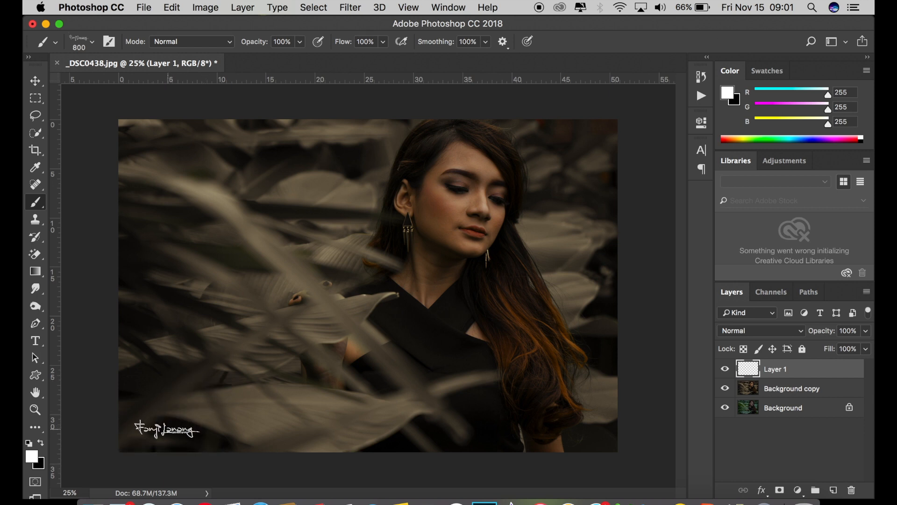